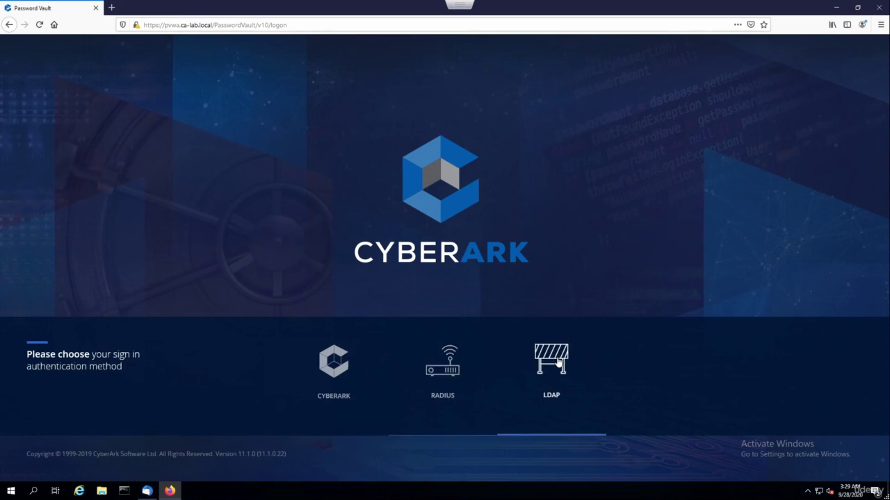
Step: Choose LDAP as the sign-in method on the CyberArk PVWA page
click(559, 362)
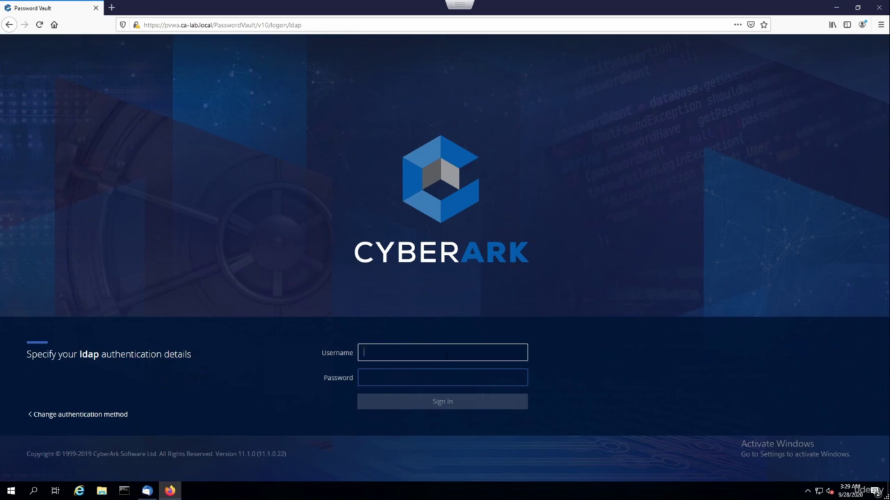
Step: Sign in with the LDAP username and password, correcting a mistyped password first
text(nextpertise_user)
key(Tab)
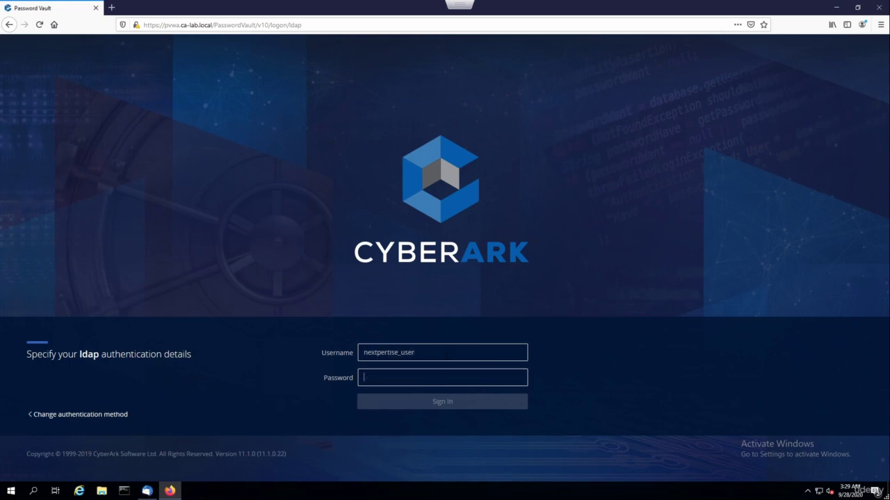
text(******)
key(BackSpace)
key(BackSpace)
key(BackSpace)
key(BackSpace)
key(BackSpace)
key(BackSpace)
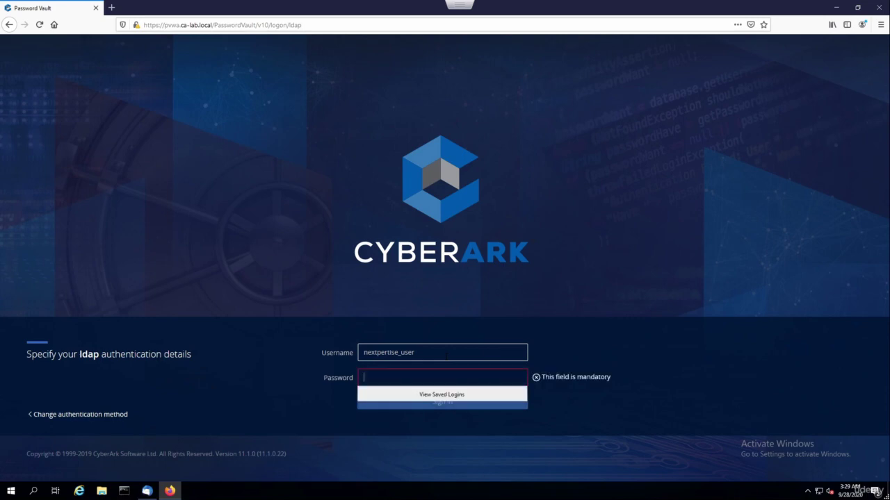
text(***********)
key(Return)
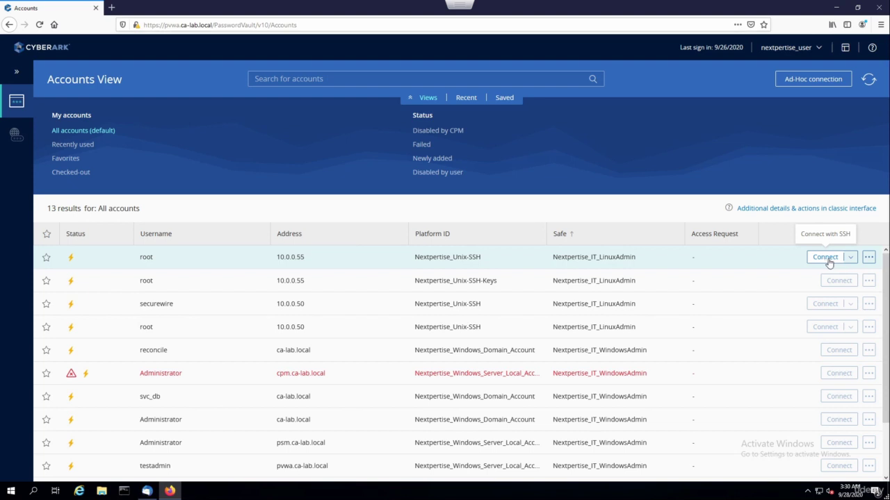
Step: Search the accounts for 'centos' to find the root account at 10.0.0.55
click(327, 78)
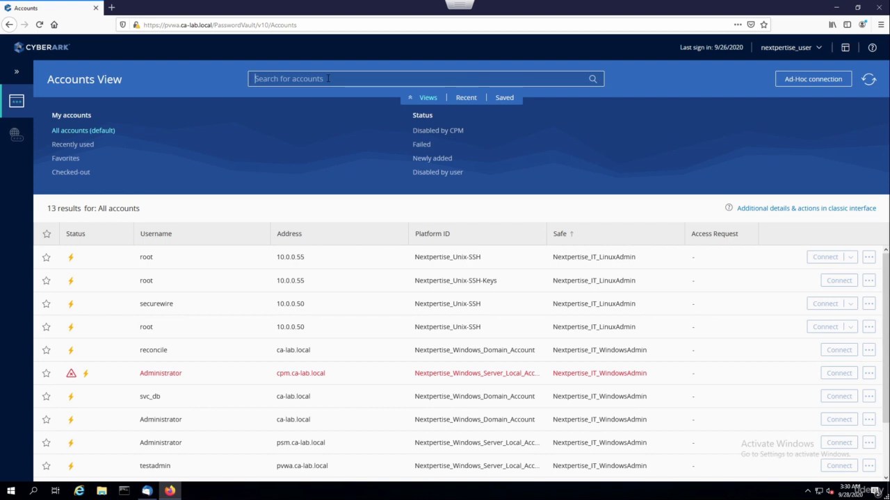
text(centos)
key(Return)
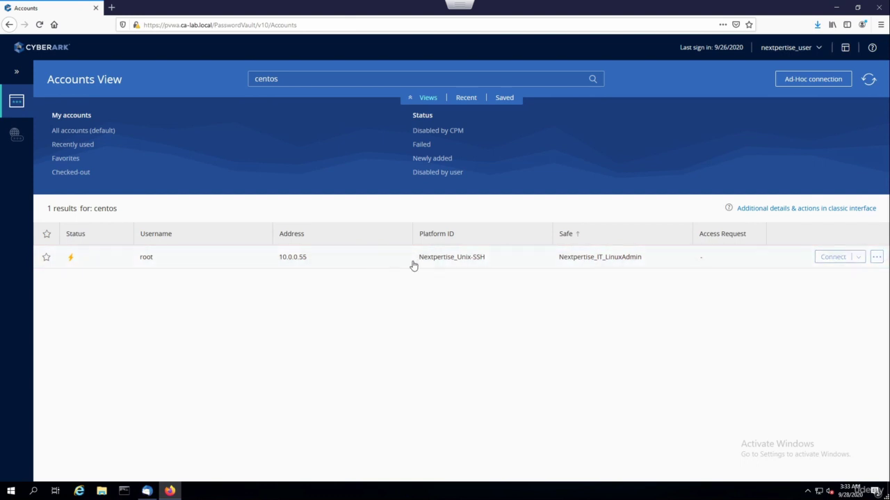
Step: Connect to the CentOS root account via SSH (Default) with reason 'tshoot a python script' and open the .rdp file
click(859, 259)
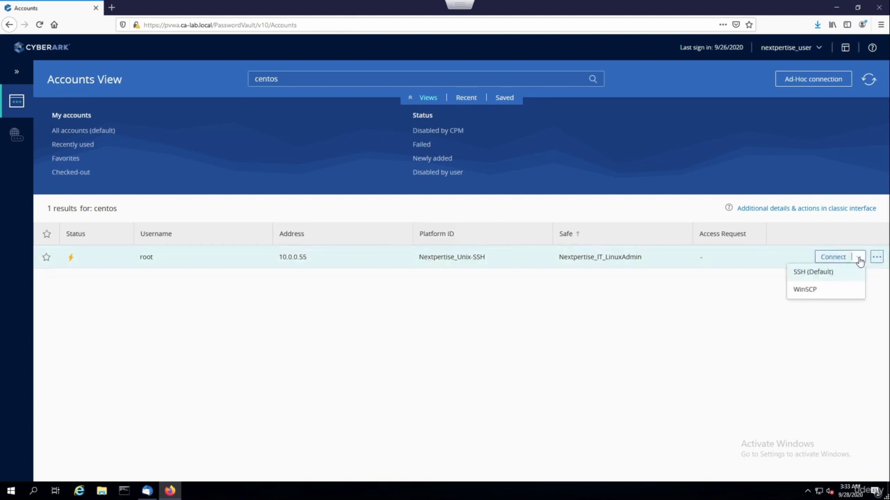
click(814, 273)
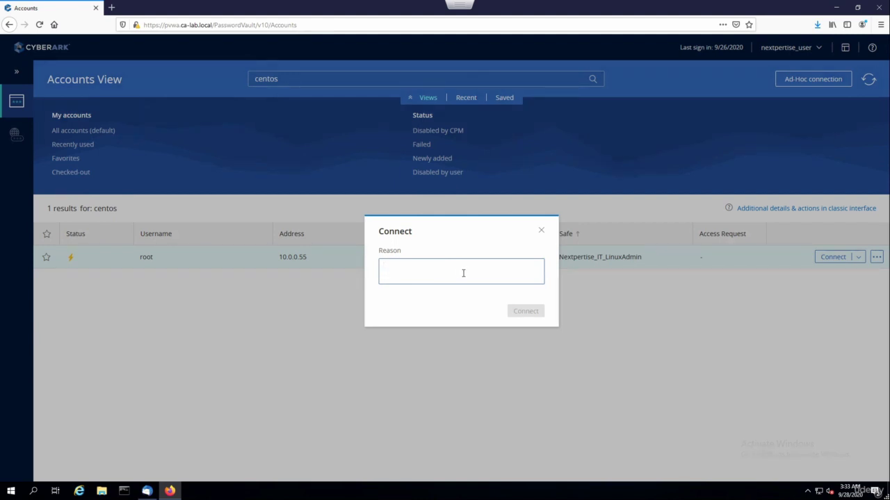
text(tshoot)
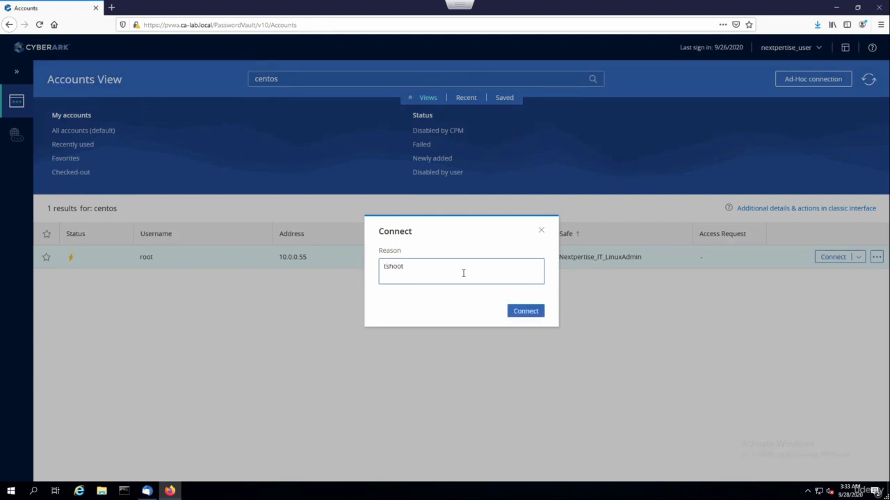
text( a python script)
click(526, 312)
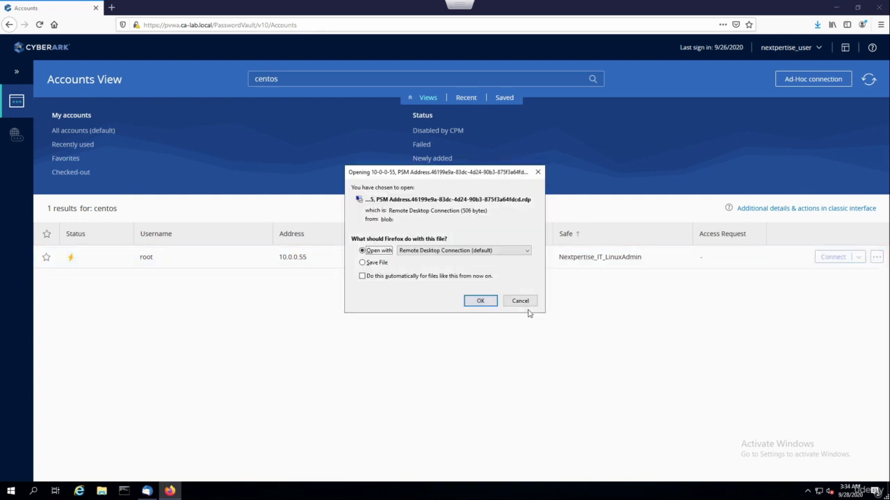
click(481, 301)
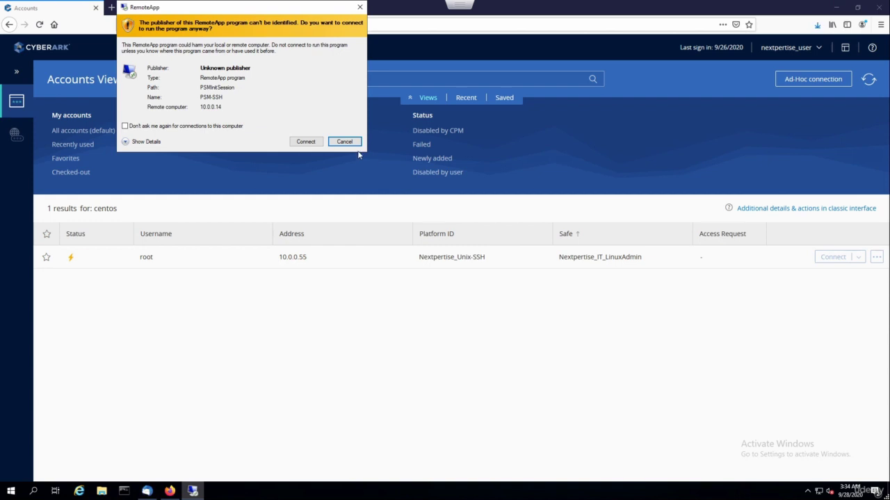
Step: Accept the RemoteApp publisher warning and maximize the root SSH terminal once it opens
click(307, 142)
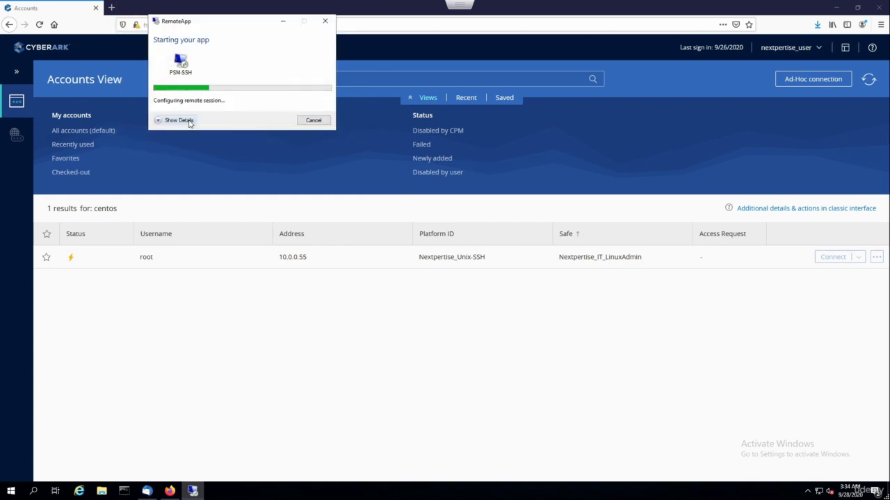
click(187, 121)
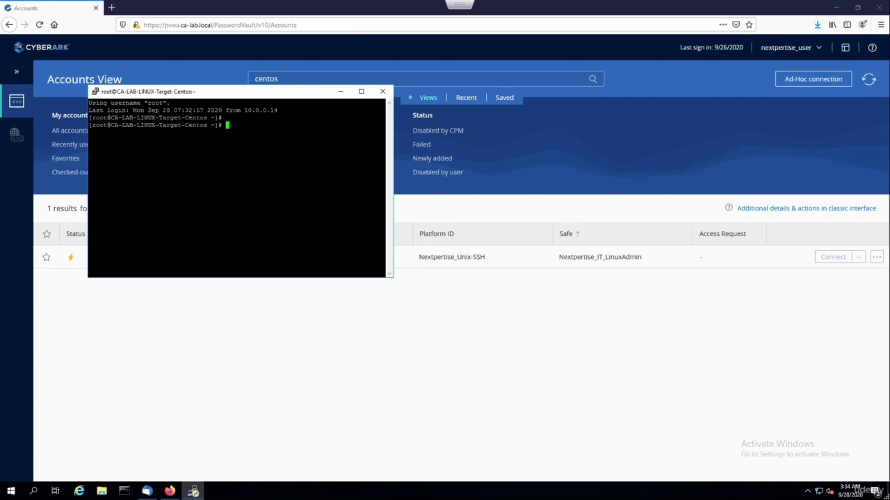
click(361, 91)
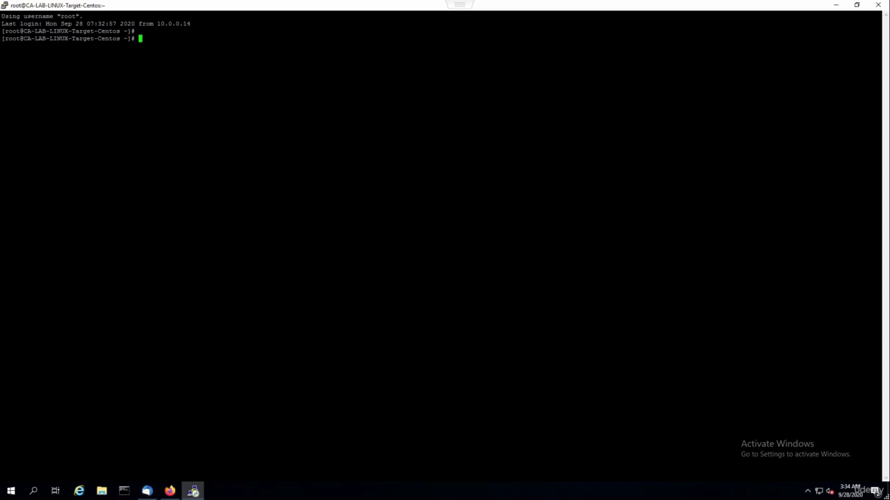
Step: Run whoami and ls /, open /root/test.py in vi, then restore the terminal window size
text(whoami)
key(Return)
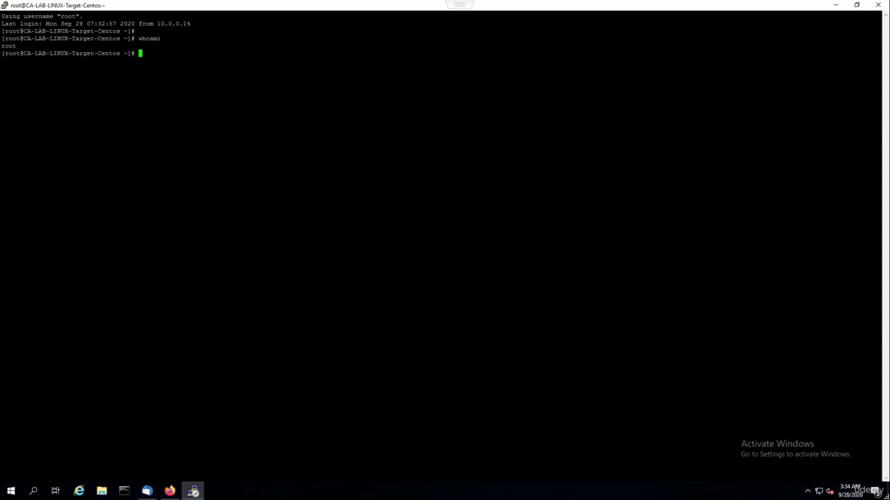
text(ls /)
key(Return)
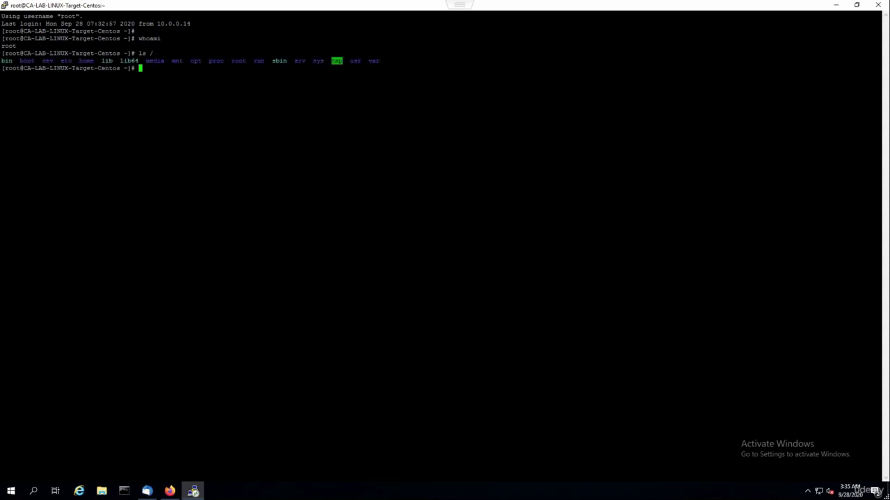
key(Return)
key(Return)
key(Return)
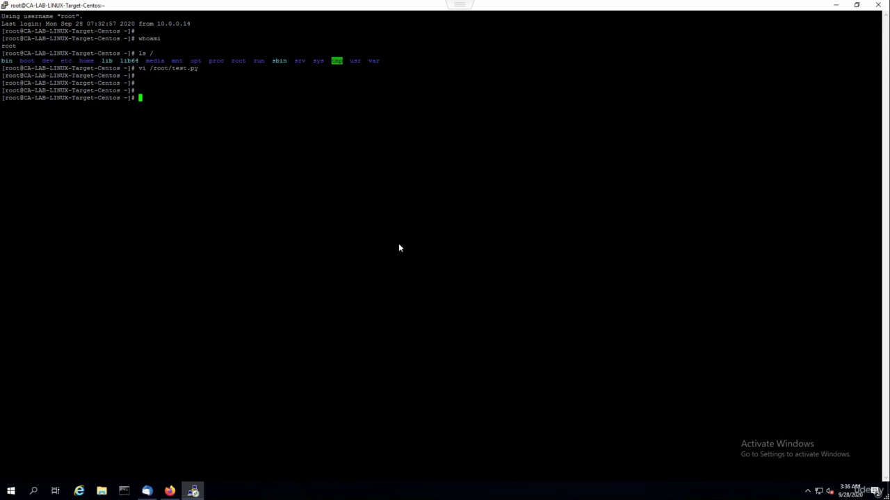
click(856, 8)
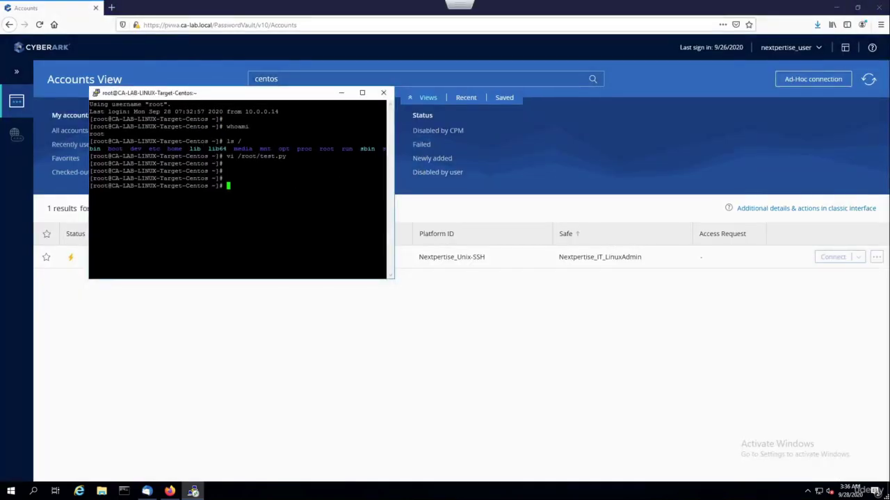
Step: Type exit to end the root SSH session and close the terminal
text(exit)
key(Return)
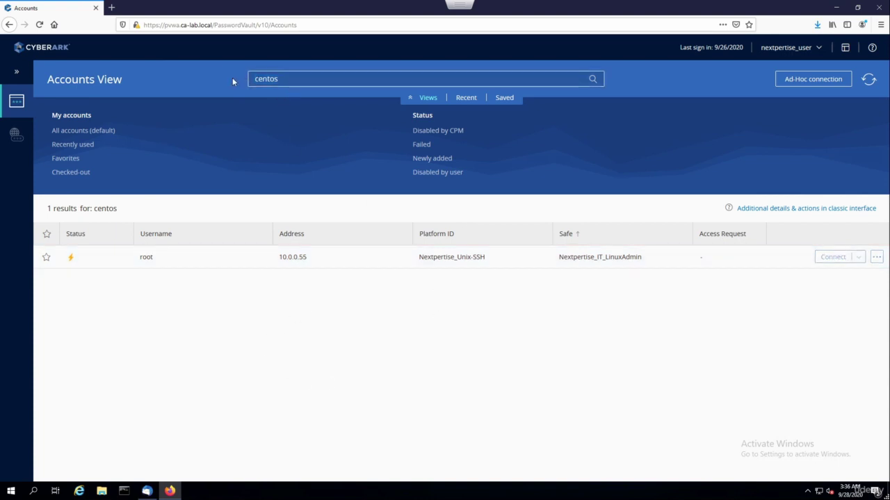
Step: Change the account search to 'ssh' to list the four ssh accounts
text(ssh)
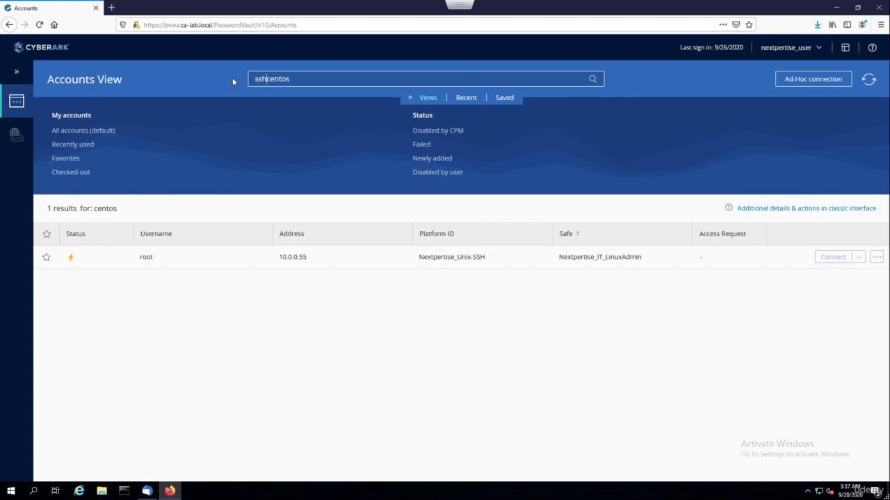
key(Return)
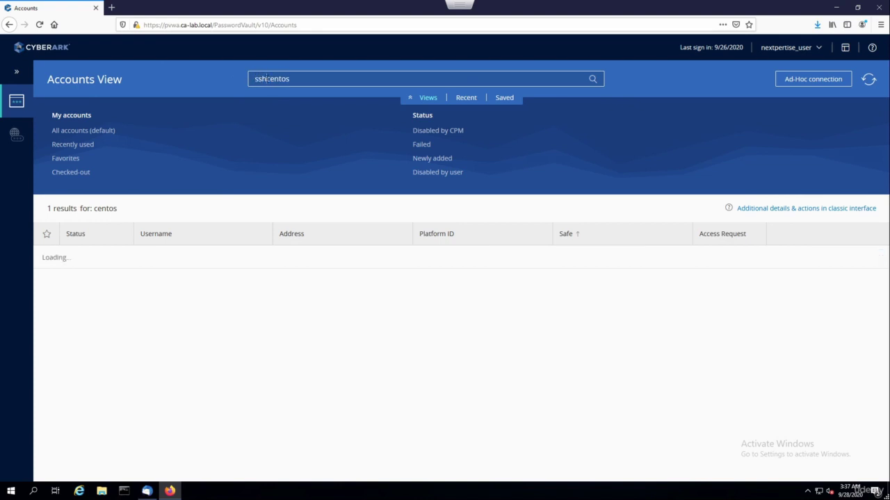
shift+click(317, 79)
key(BackSpace)
key(Return)
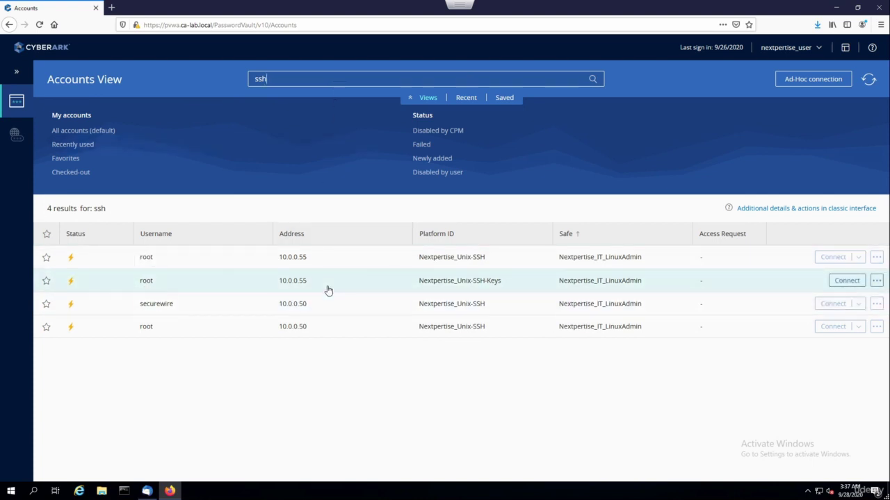
Step: Connect to the root Unix-SSH-Keys account with reason 'test with ssh keys'
click(847, 281)
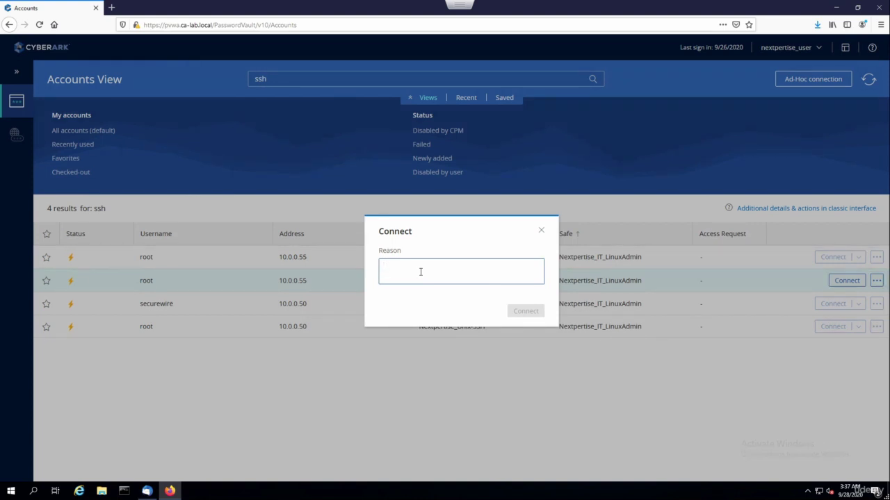
text(test with ssh keys)
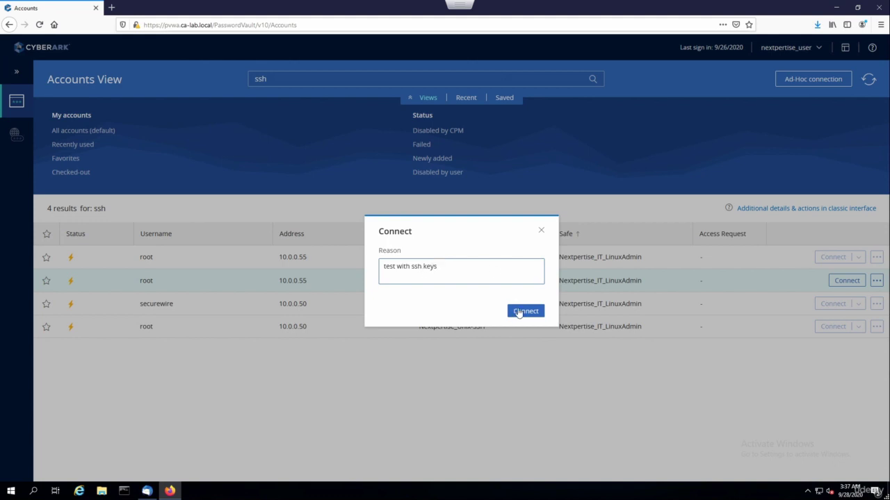
click(519, 312)
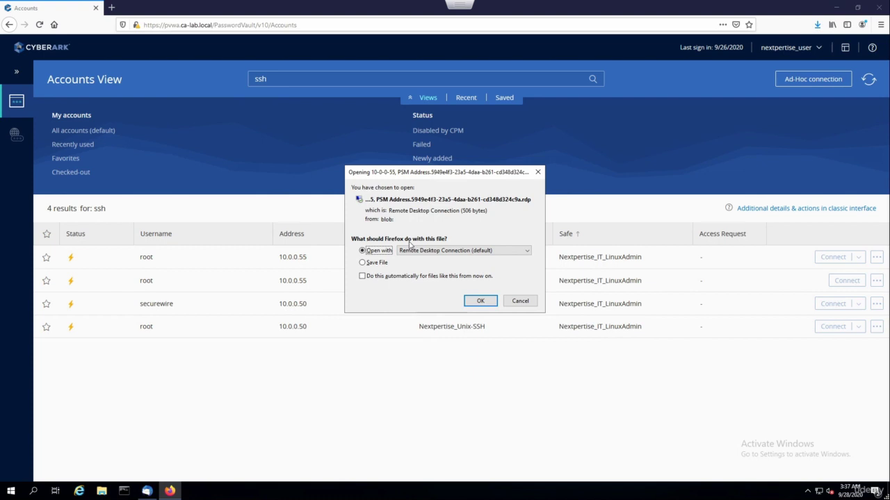
Step: Open the .rdp file and accept the RemoteApp warning to start the public-key root session
click(475, 302)
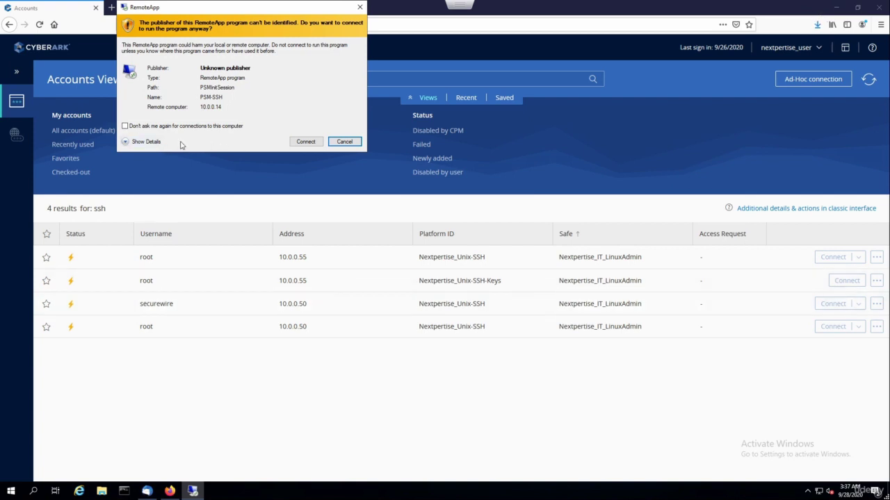
click(146, 142)
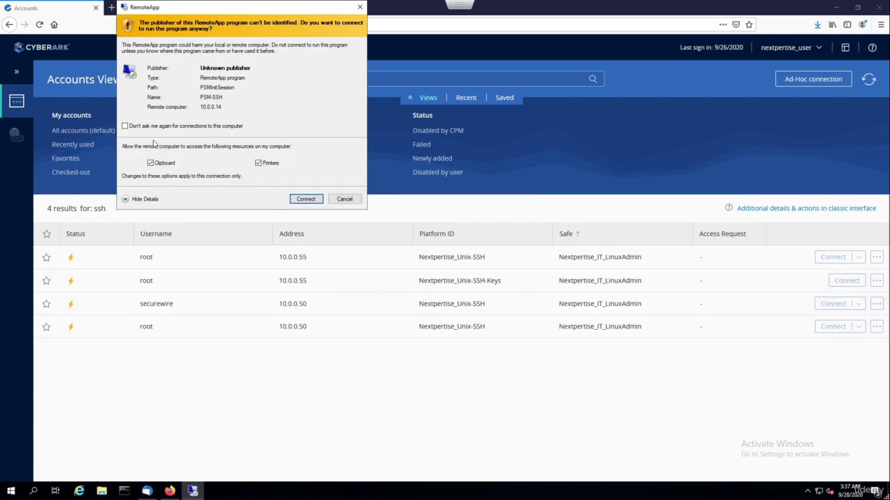
click(306, 199)
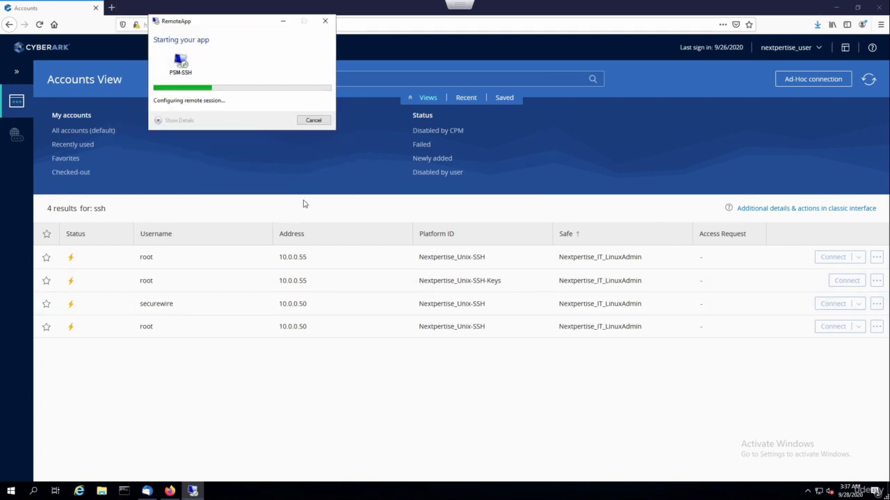
click(169, 120)
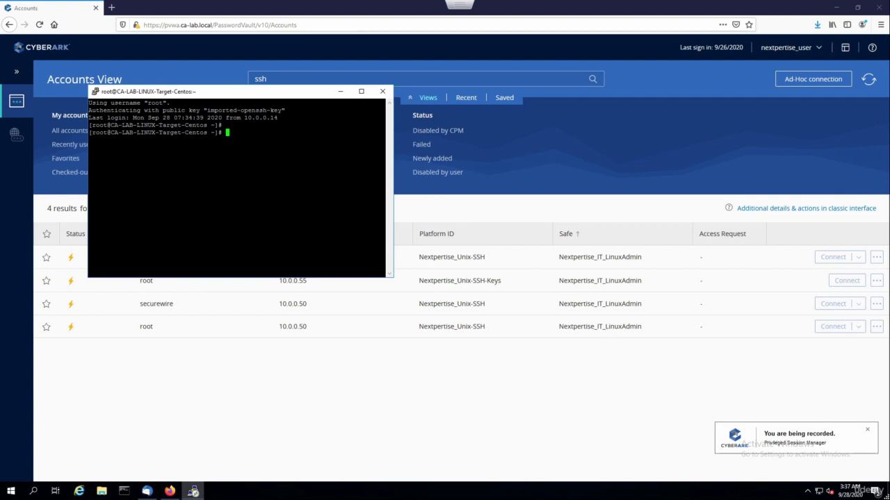
Step: List all files in root's home directory with ls -la
drag(110, 109, 282, 118)
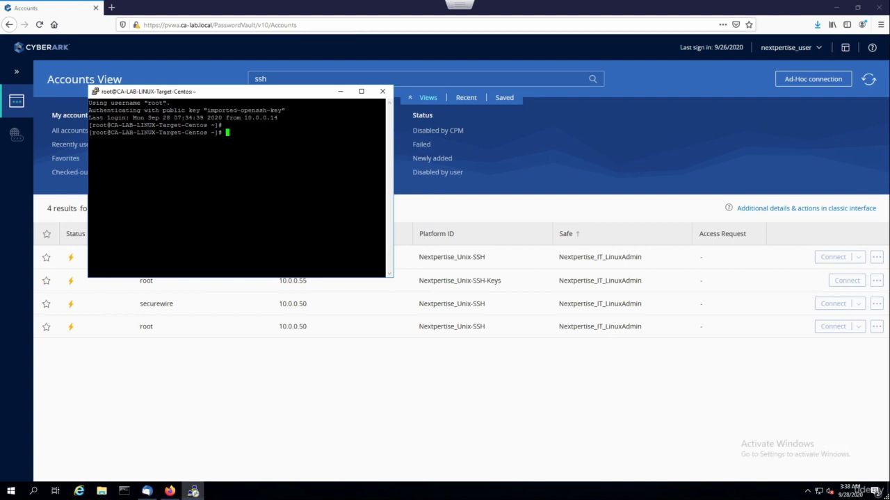
key(Return)
key(Return)
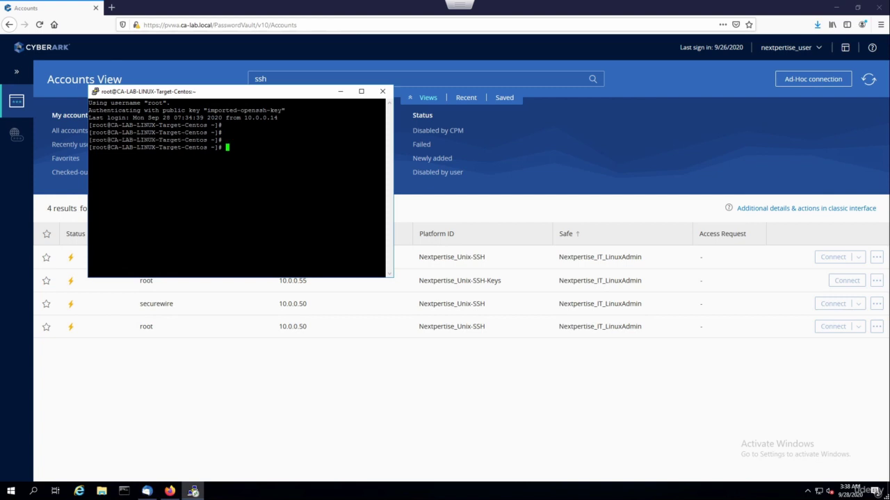
text(ls -la)
key(Return)
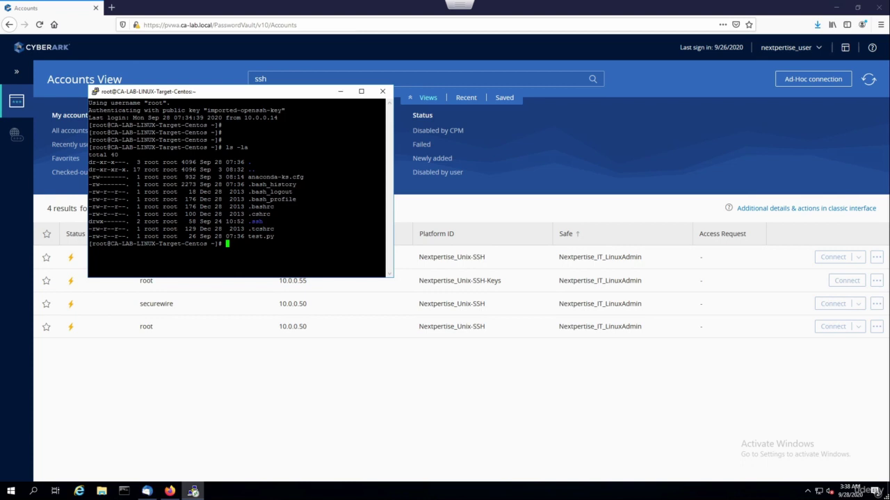
Step: Delete test.py with rm, confirming with y, then re-run ls -la and type exit
text(rm test.py)
key(Return)
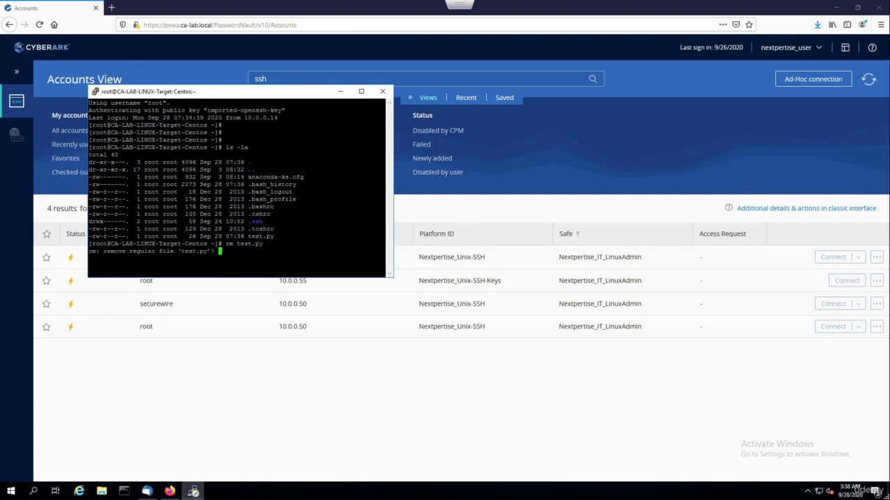
text(y)
key(Return)
key(Return)
key(Return)
text(ls -la)
key(Return)
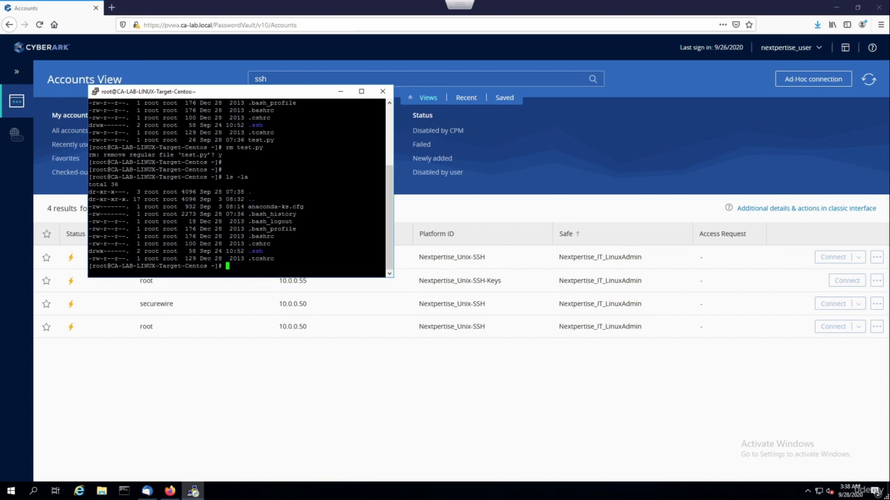
text(exit)
Step: Close the PuTTY window and confirm ending the PSM session to the CentOS root account
click(383, 92)
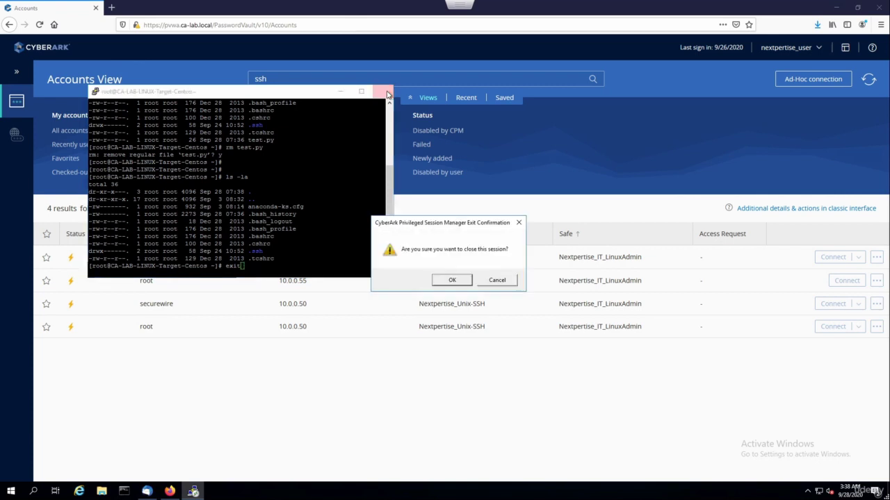
click(452, 281)
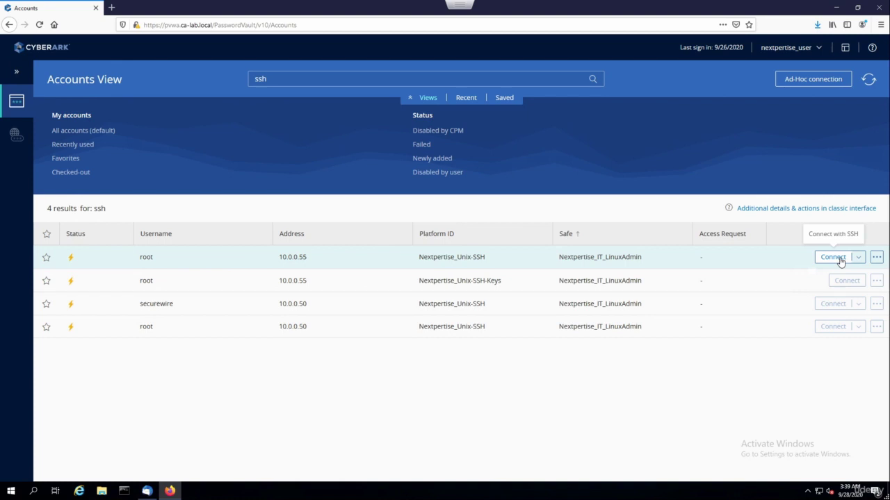
click(877, 258)
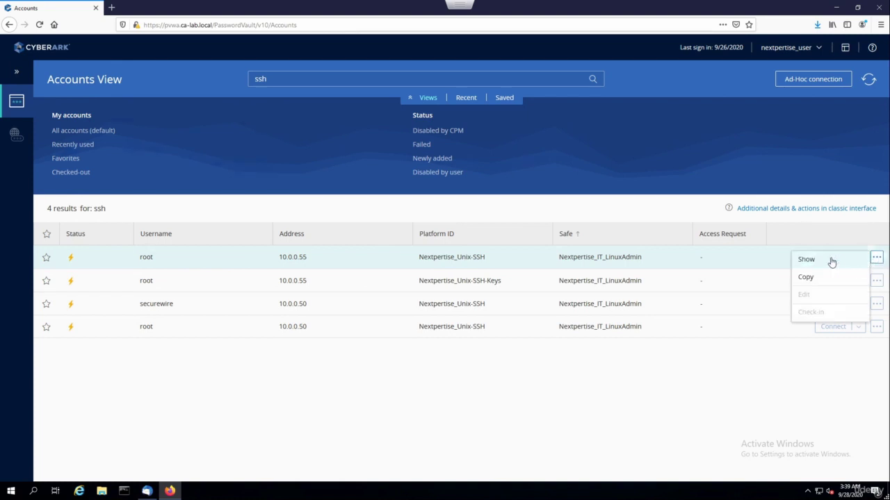